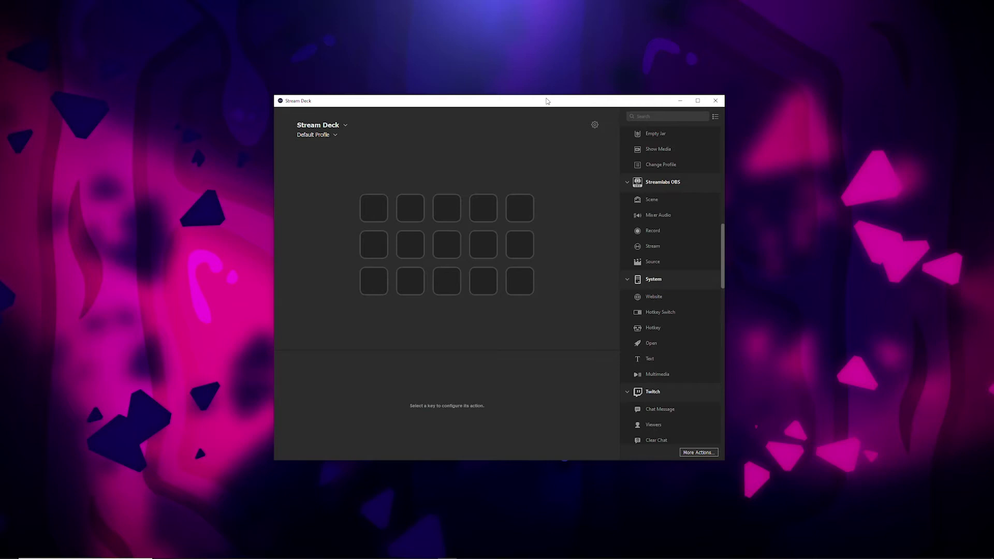
Step: Open the More Actions plugin store from below the actions list
left_click(699, 454)
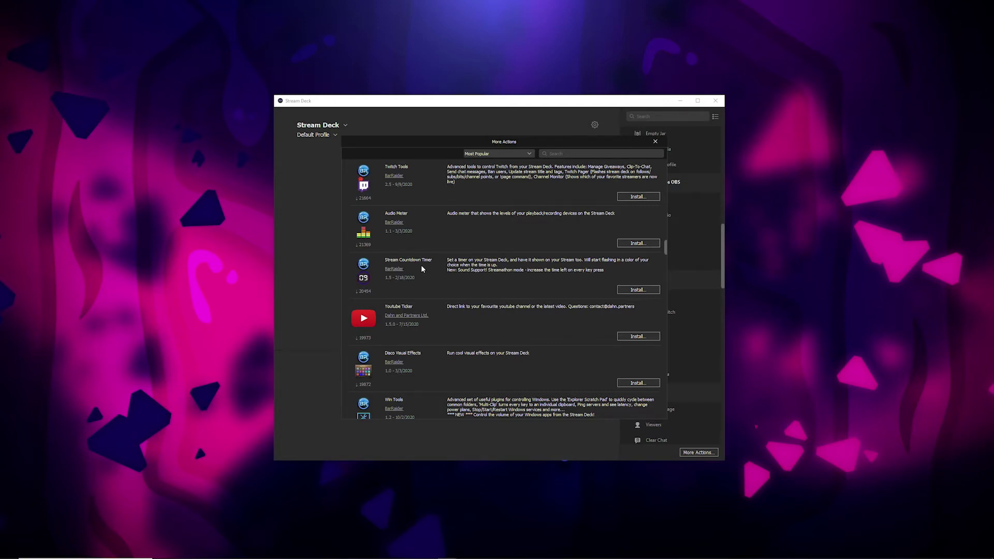
Step: Install the Stream Countdown Timer plugin and close the store
left_click(647, 291)
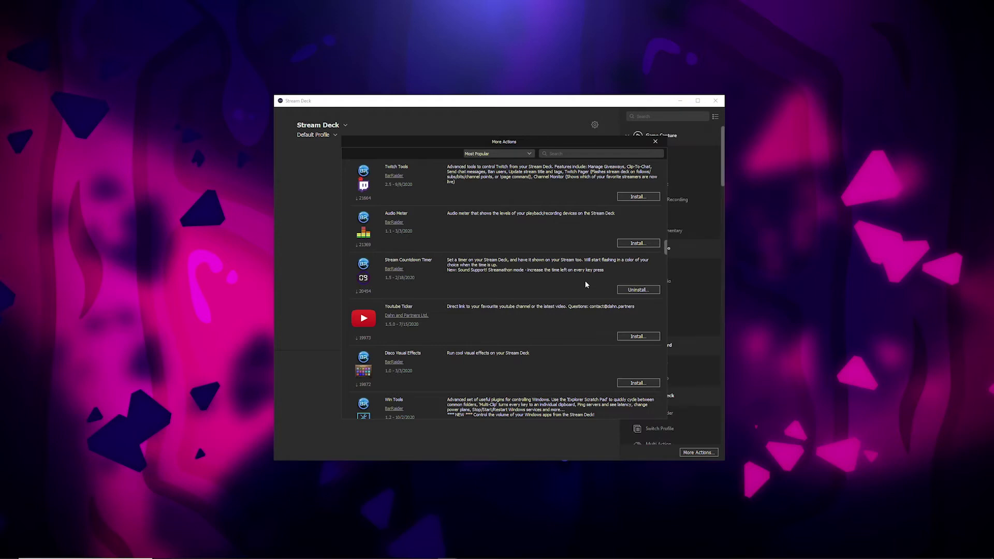
left_click(653, 143)
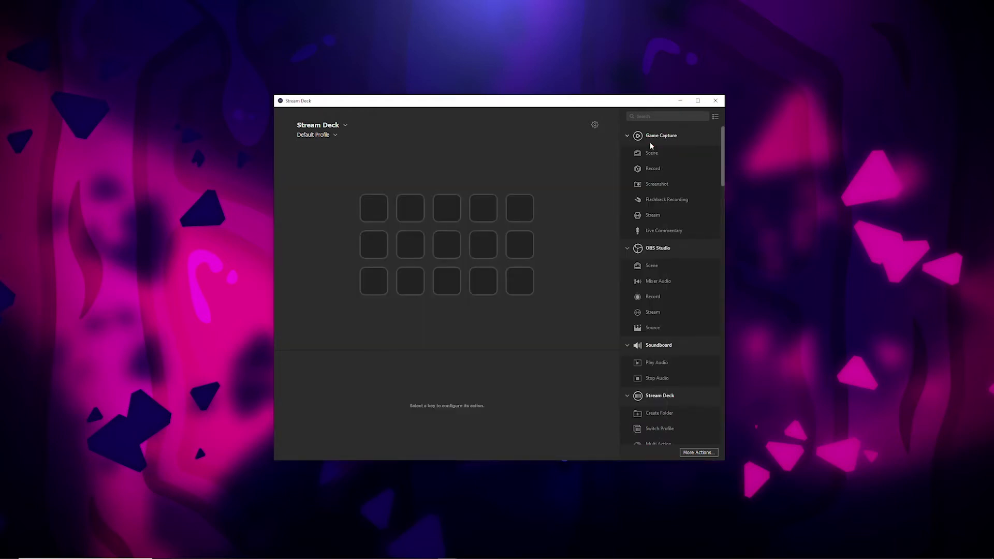
Step: Place a Stream Countdown Timer on the first key and set its time to 00:00:10
scroll(670, 202, "down", 15)
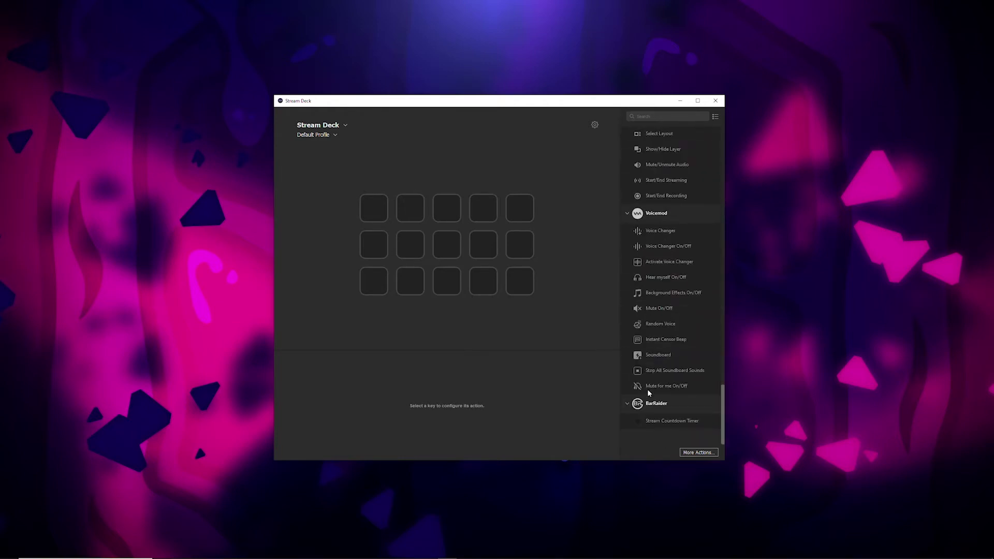
left_click_drag(664, 423, 384, 208)
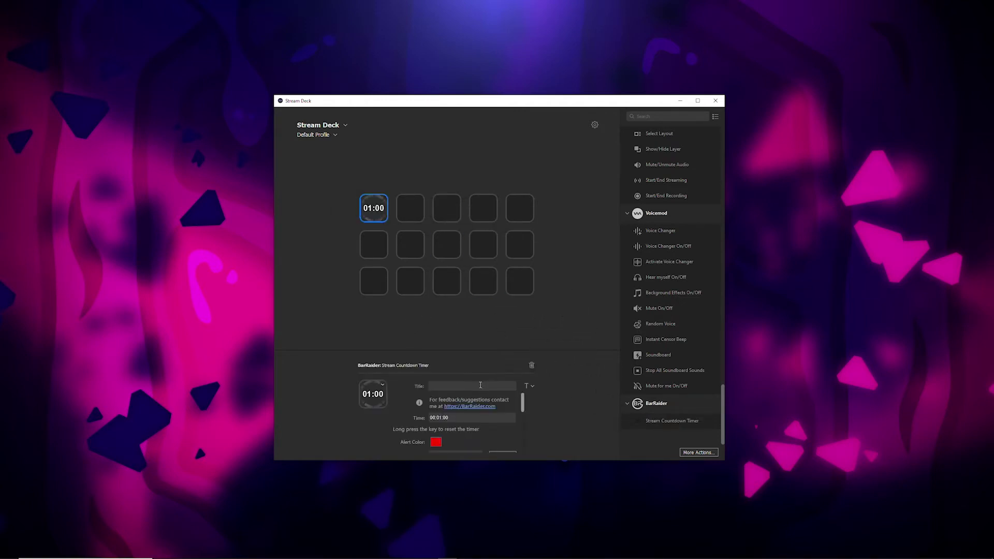
left_click(440, 418)
key("BackSpace")
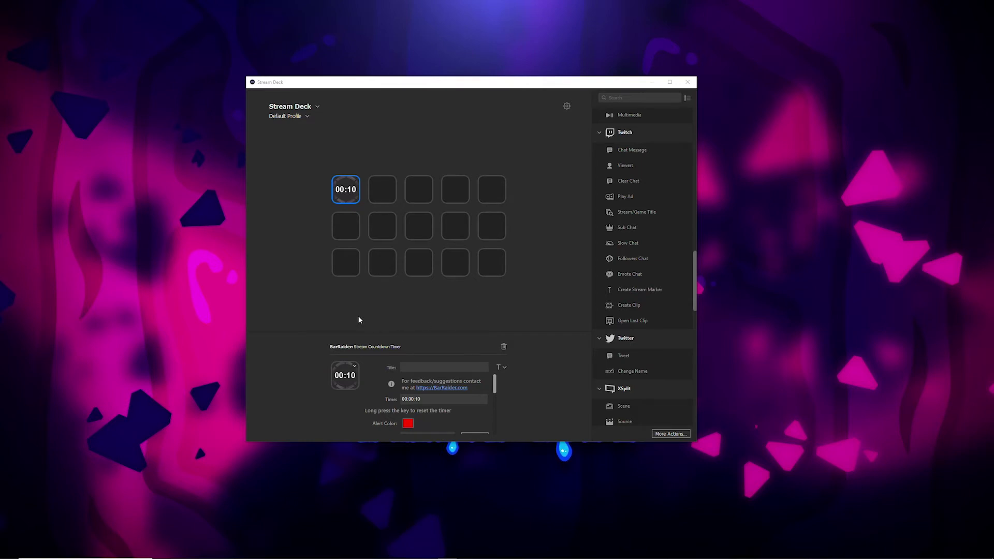
scroll(433, 414, "down", 1)
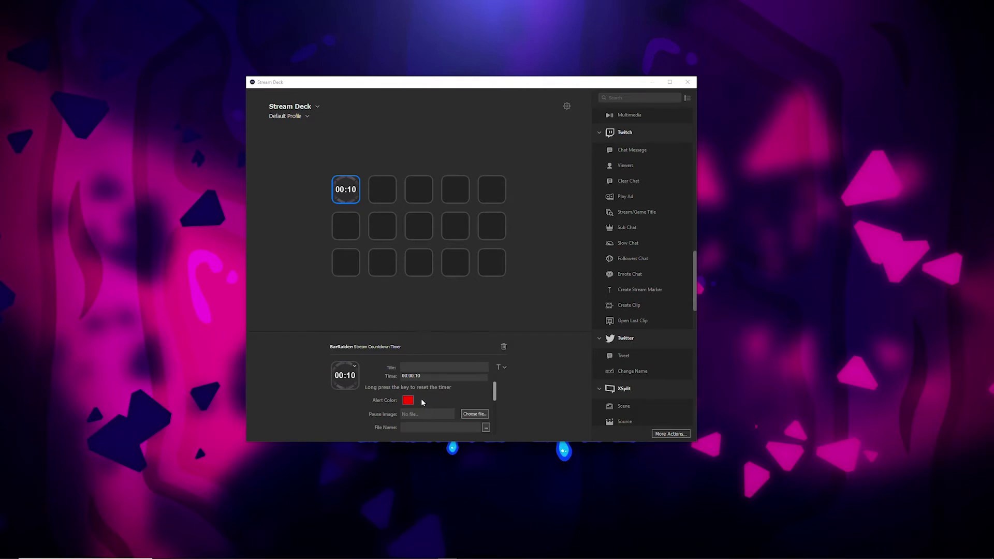
scroll(422, 402, "down", 1)
scroll(421, 402, "down", 1)
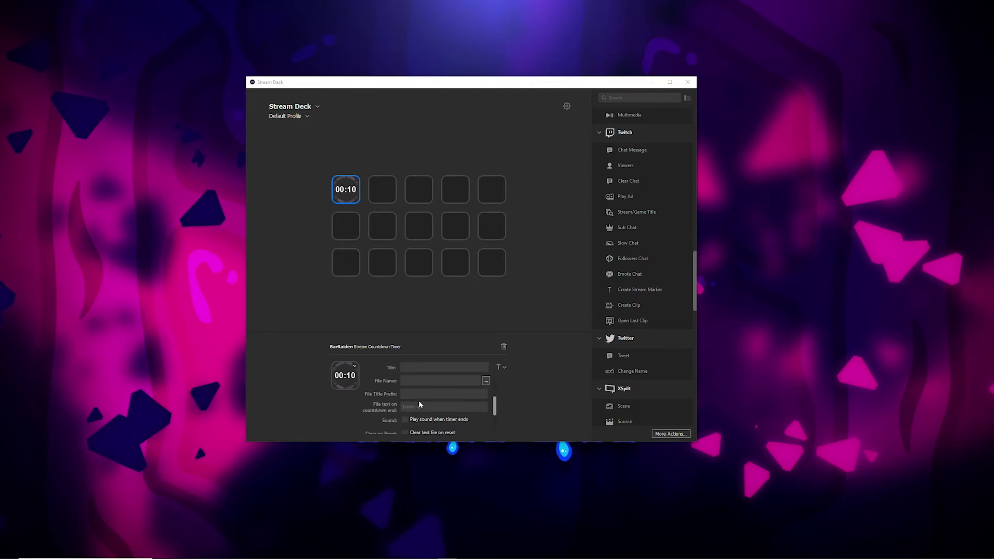
scroll(419, 404, "down", 2)
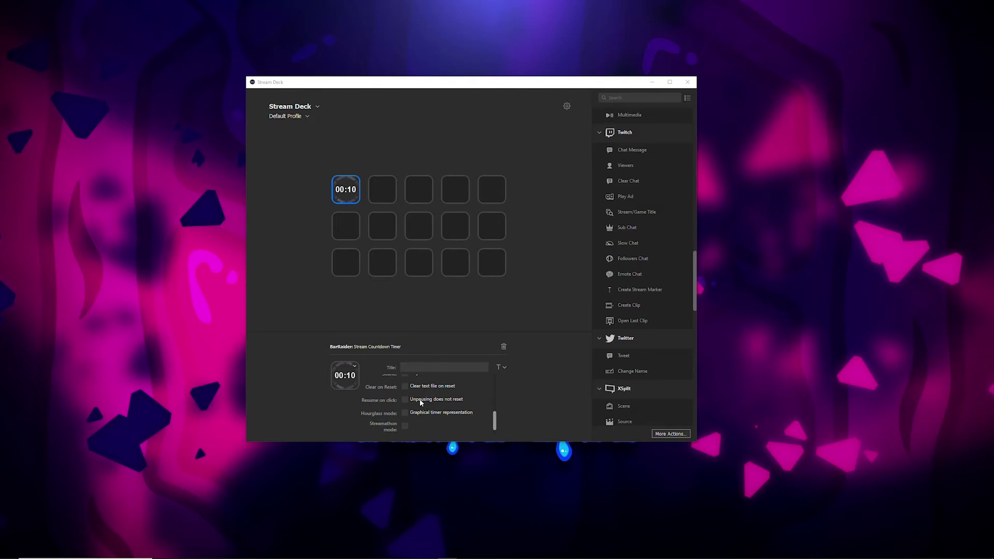
scroll(421, 403, "up", 4)
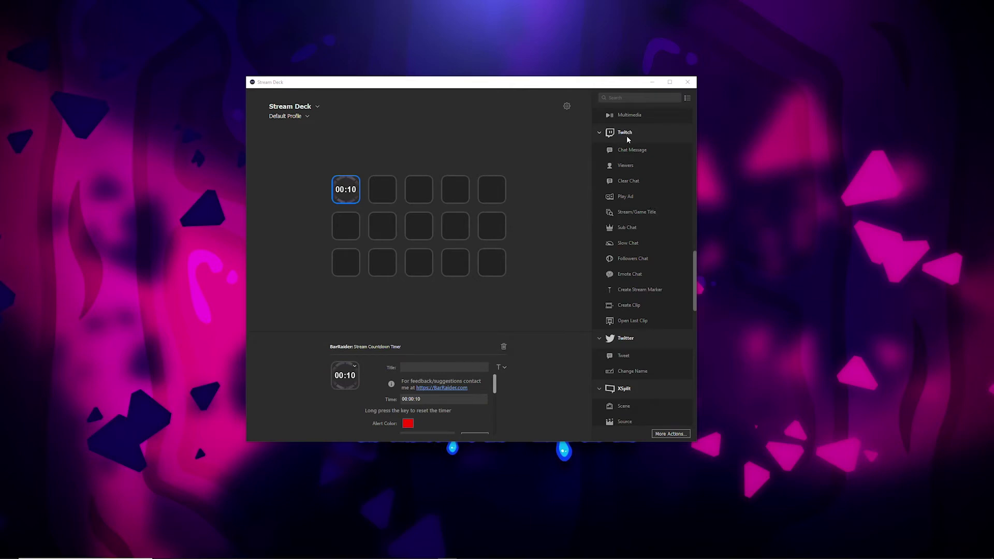
left_click_drag(627, 197, 418, 191)
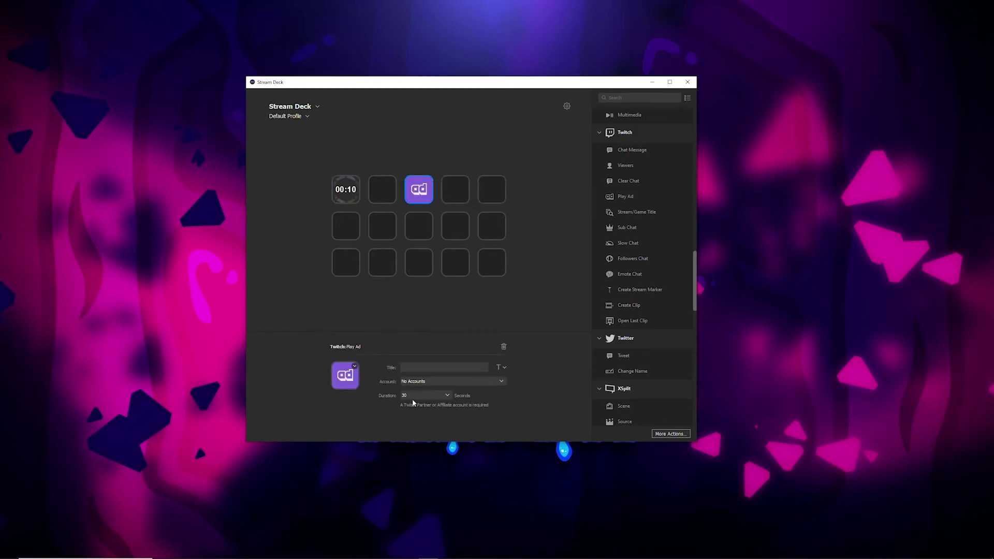
Step: Give the third key's Play Ad the 30 Second Ad image, then add Play Ad to key four
left_click(483, 382)
left_click(482, 346)
left_click(355, 368)
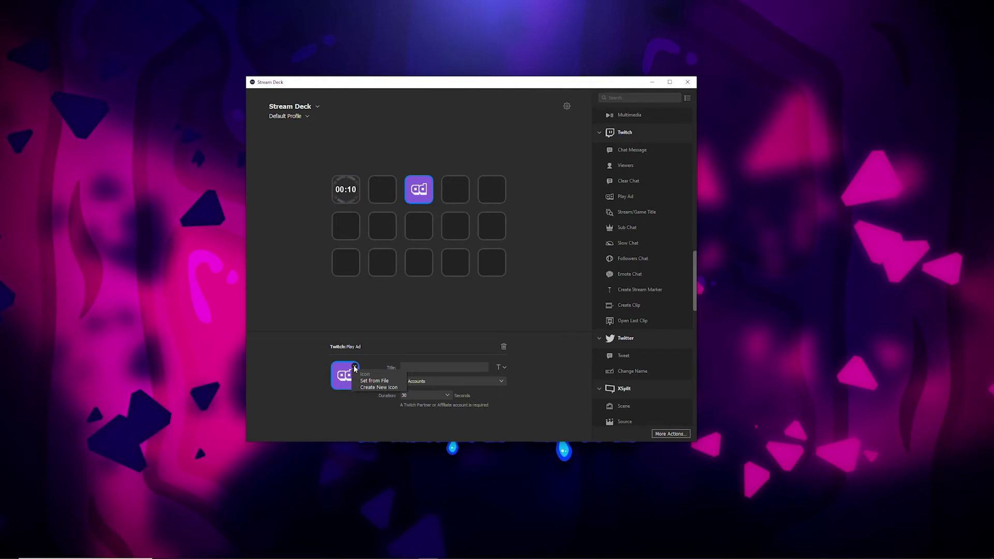
left_click(375, 381)
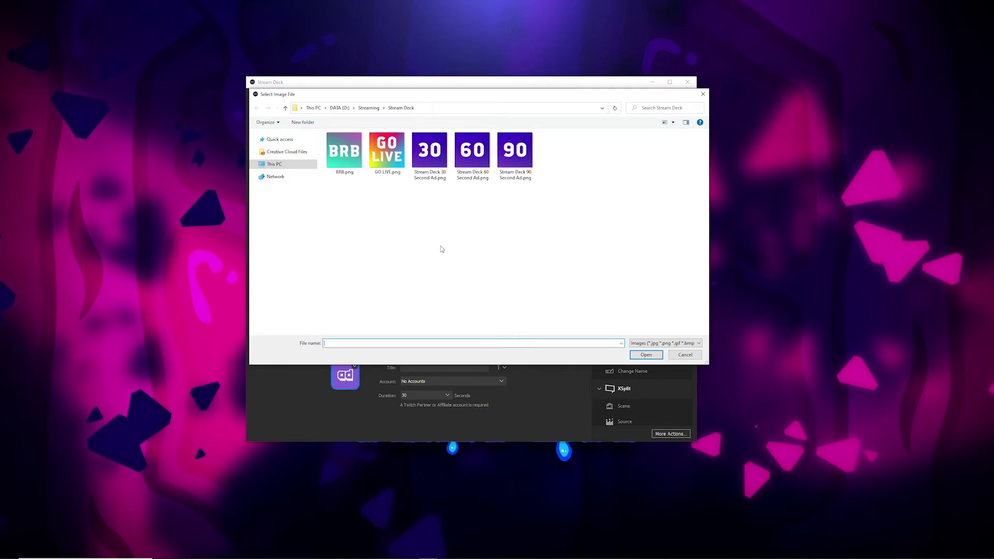
left_click(429, 155)
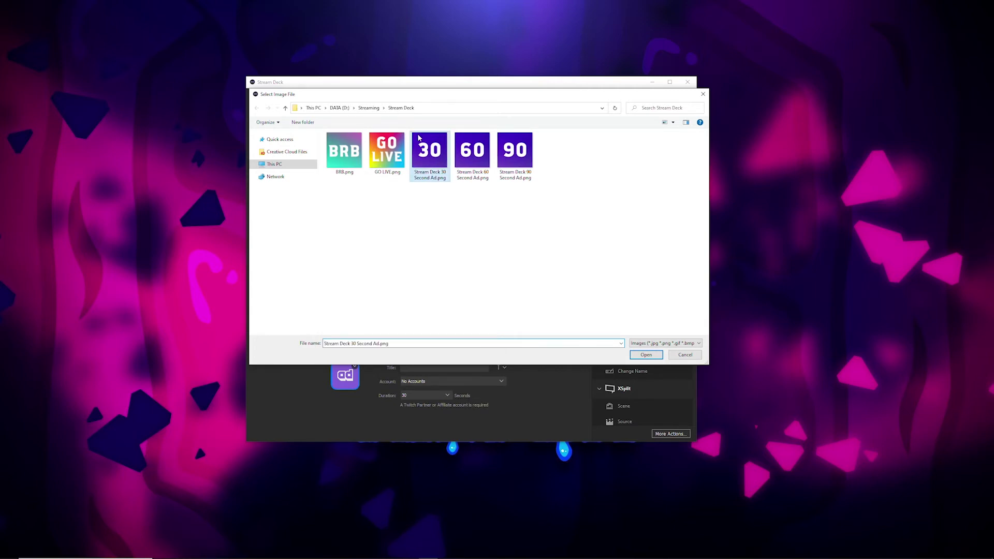
left_click(645, 355)
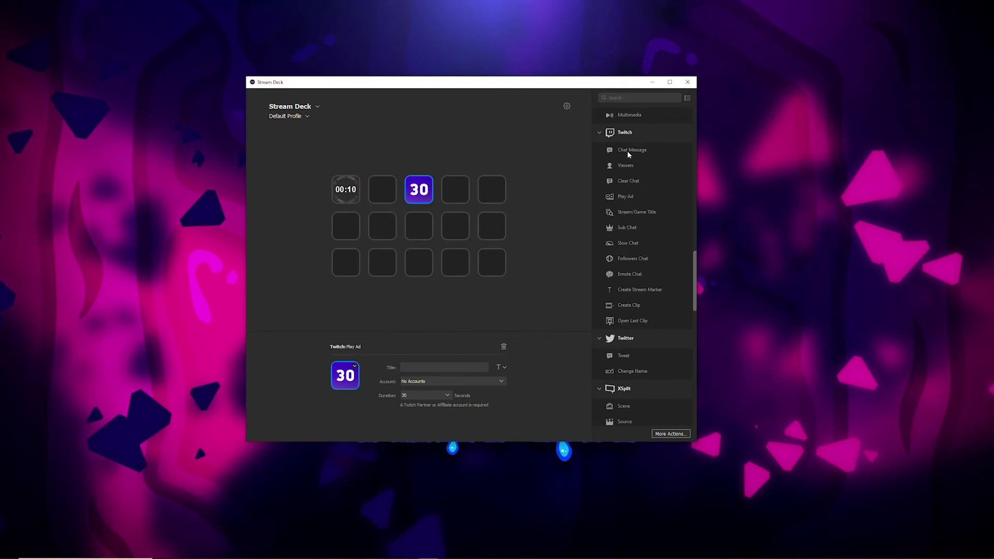
left_click_drag(628, 196, 455, 190)
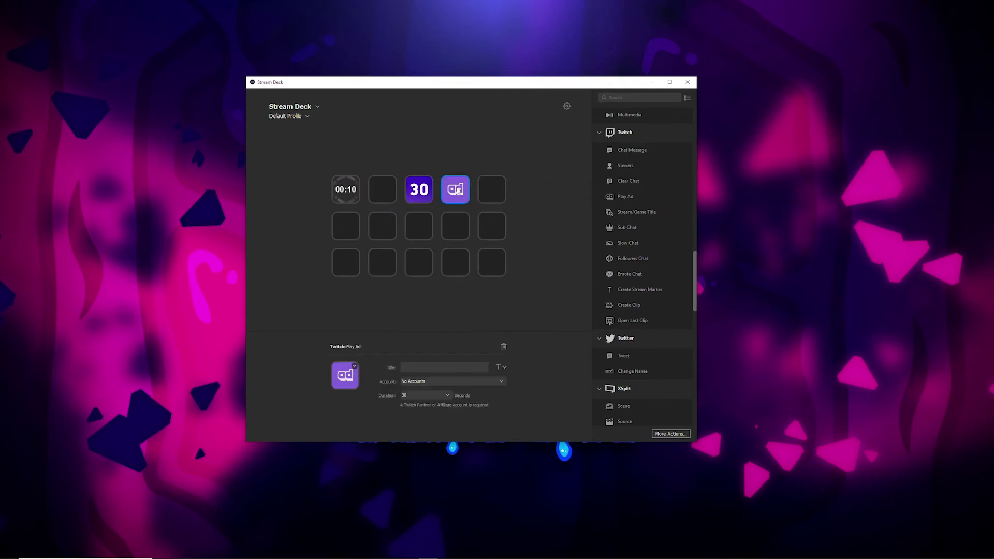
Step: Set the fourth key's ad duration to 60 with the 60 Second Ad image
left_click(449, 396)
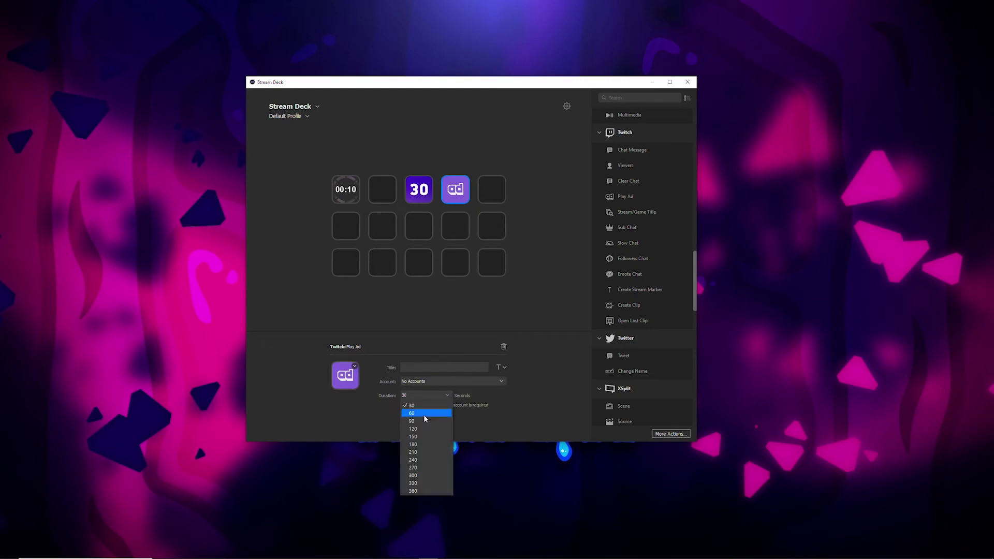
left_click(423, 415)
left_click(355, 366)
left_click(374, 381)
left_click(480, 158)
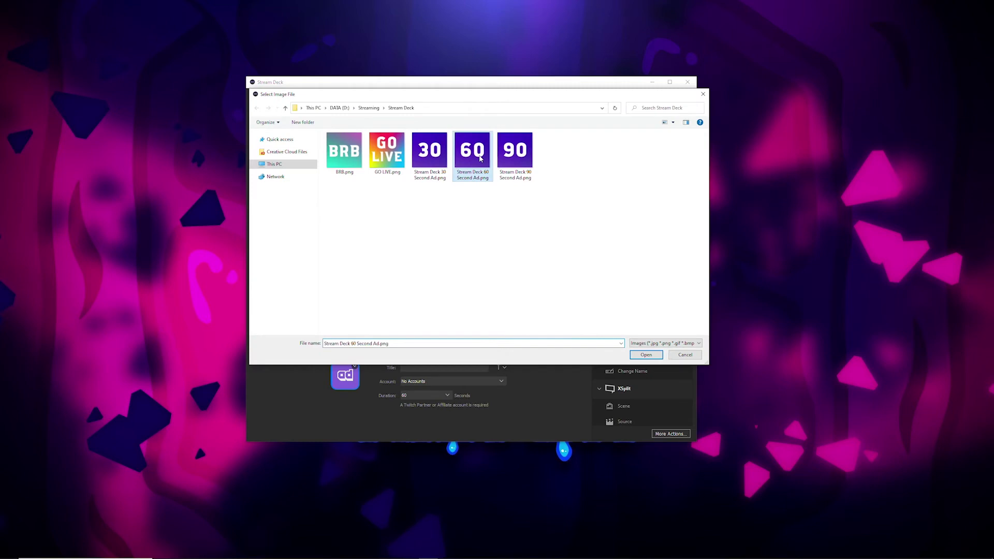
left_click(640, 356)
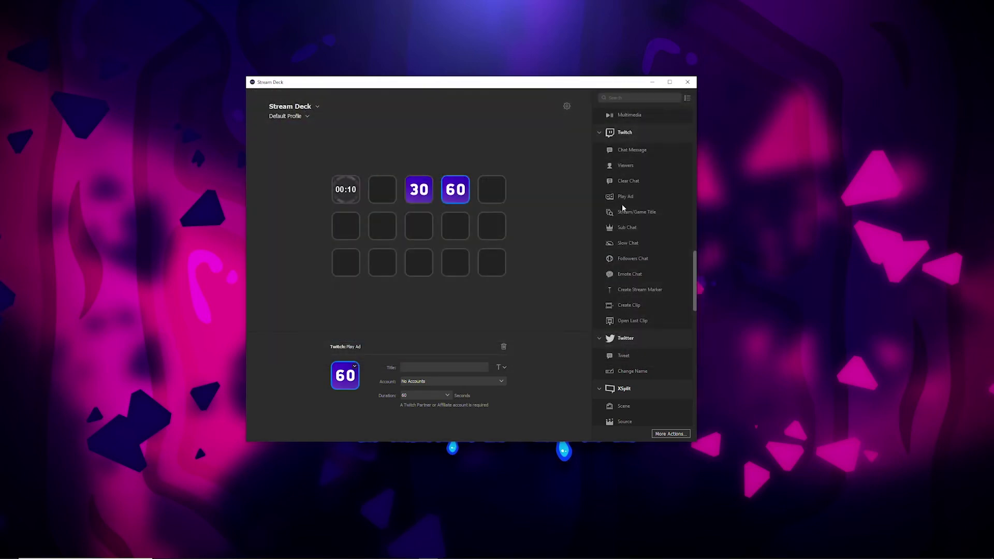
Step: Add a Play Ad to the fifth key with duration 90 and the 90 Second Ad image
left_click_drag(628, 199, 491, 195)
left_click(446, 395)
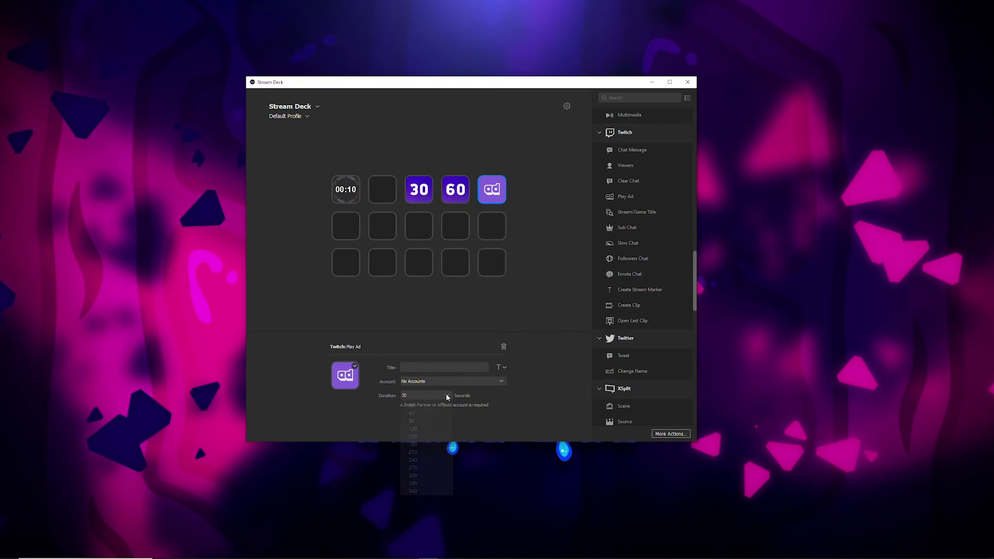
left_click(426, 418)
left_click(355, 369)
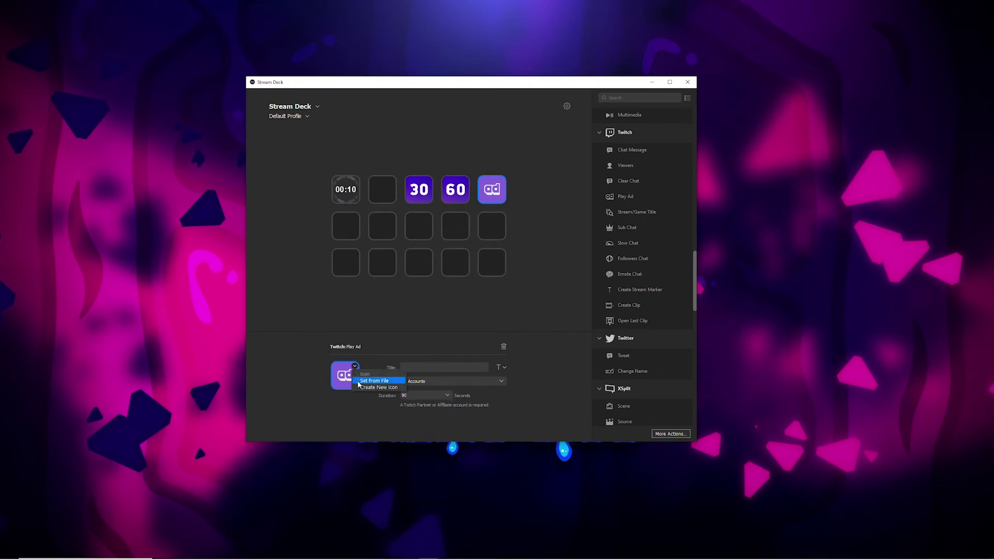
left_click(365, 387)
left_click(515, 152)
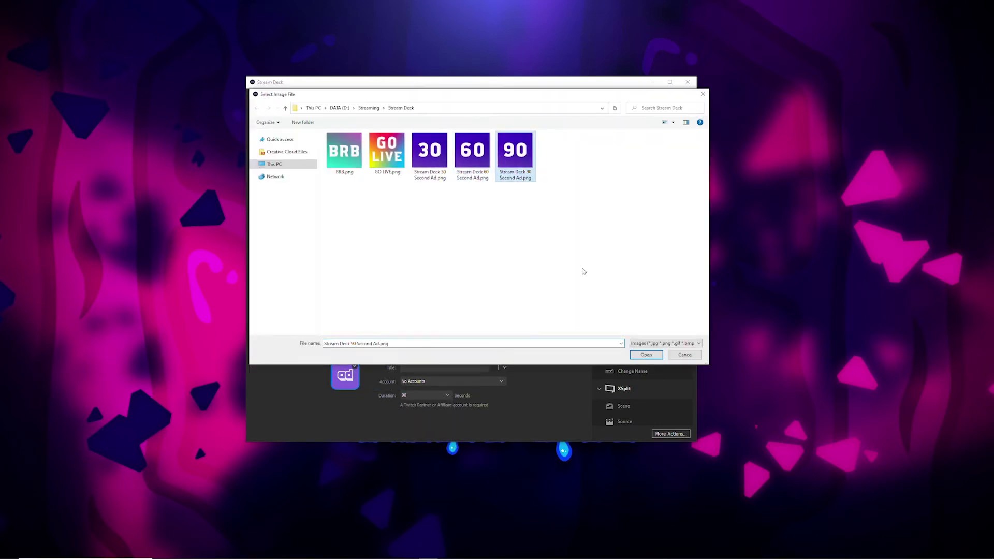
left_click(647, 355)
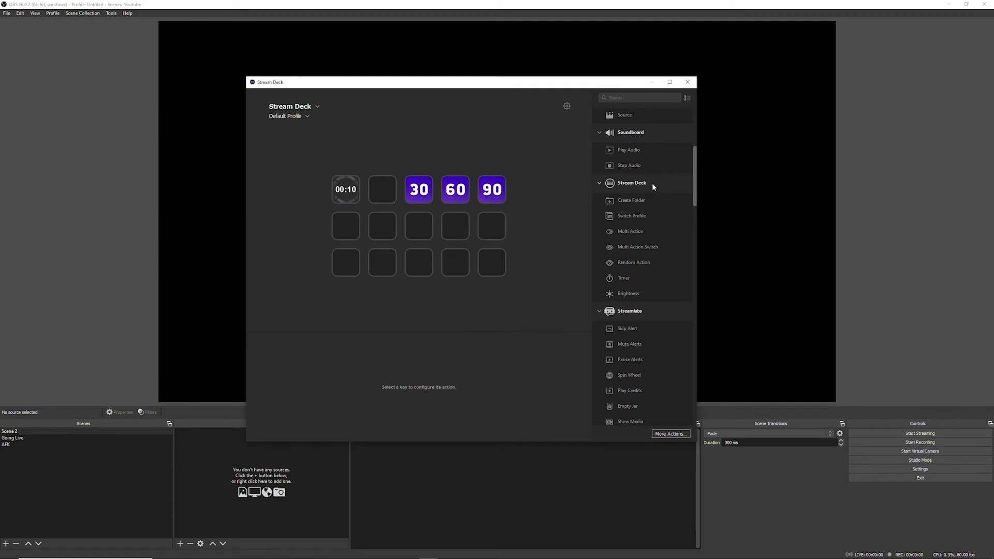
Step: Add a Multi Action to the first bottom-row key and check the Going Live scene in OBS
left_click_drag(635, 231, 354, 262)
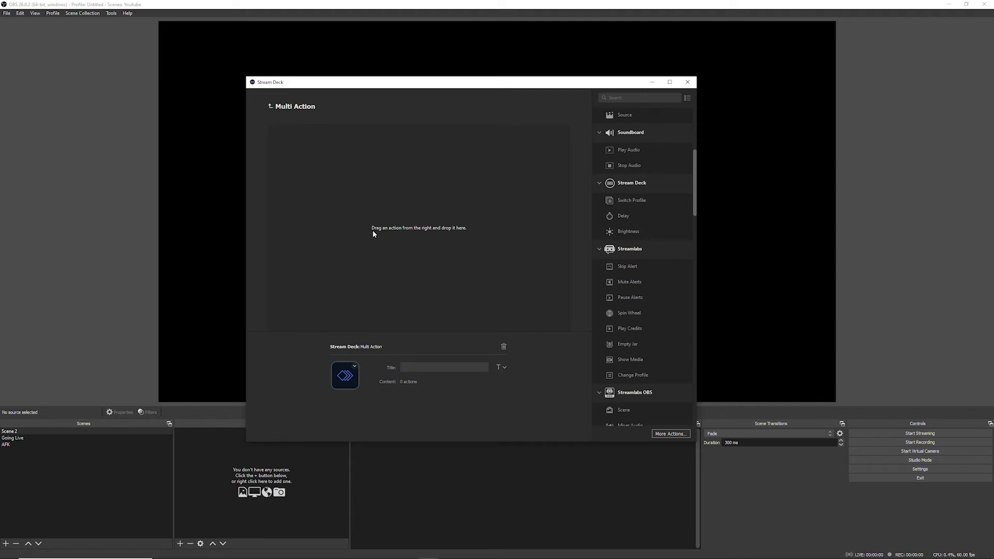
left_click(78, 267)
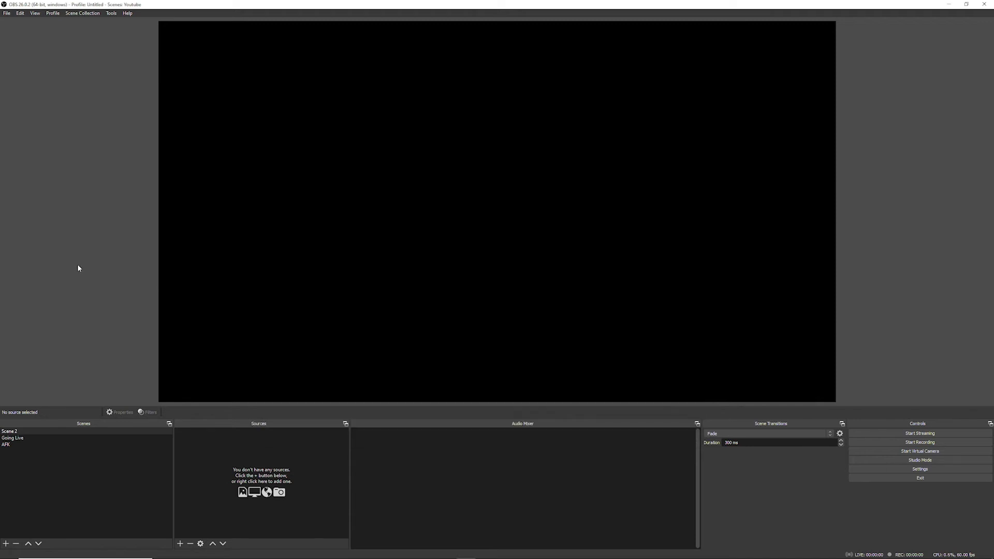
left_click(51, 438)
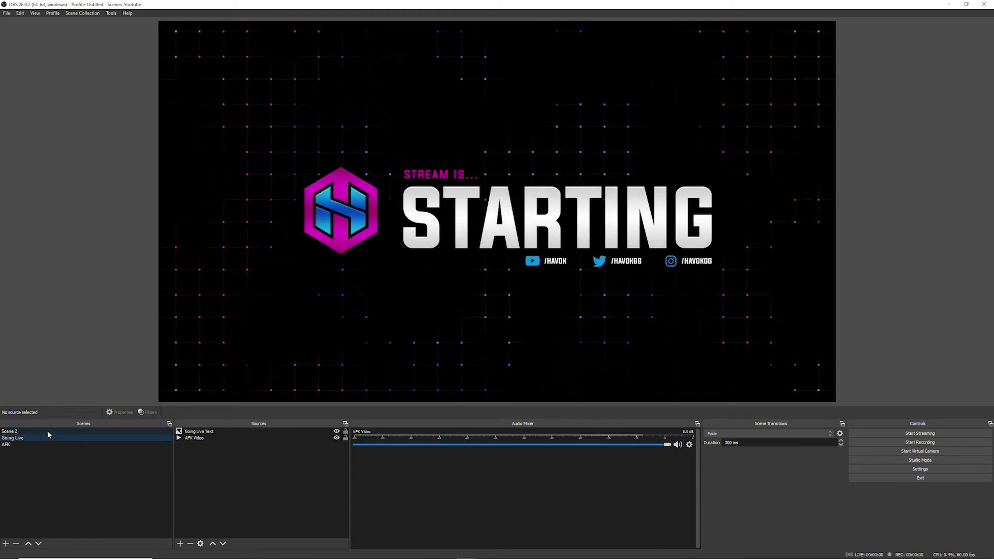
left_click(48, 432)
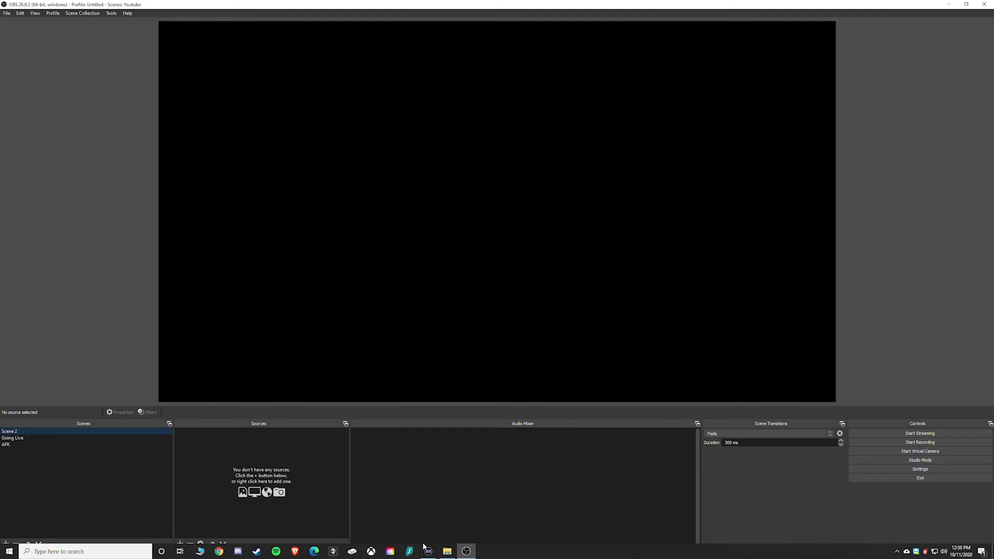
left_click(428, 557)
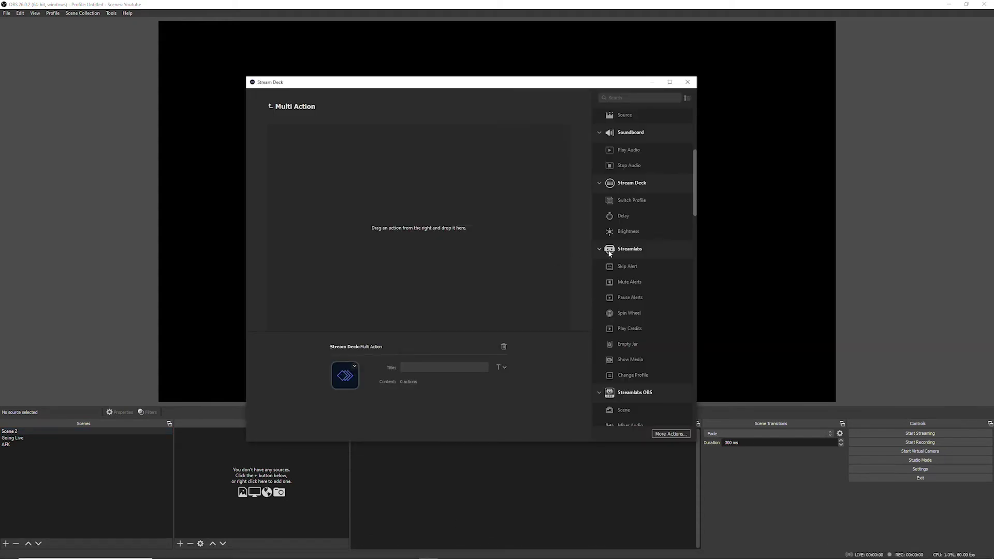
Step: Add an OBS Scene step set to Going Live, followed by a Delay step
scroll(624, 238, "up", 4)
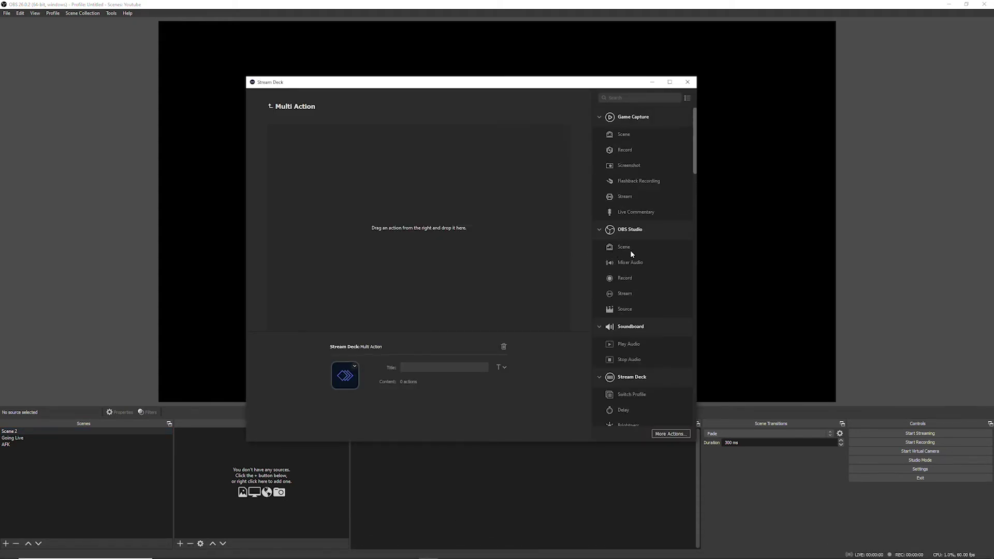
left_click_drag(624, 247, 434, 225)
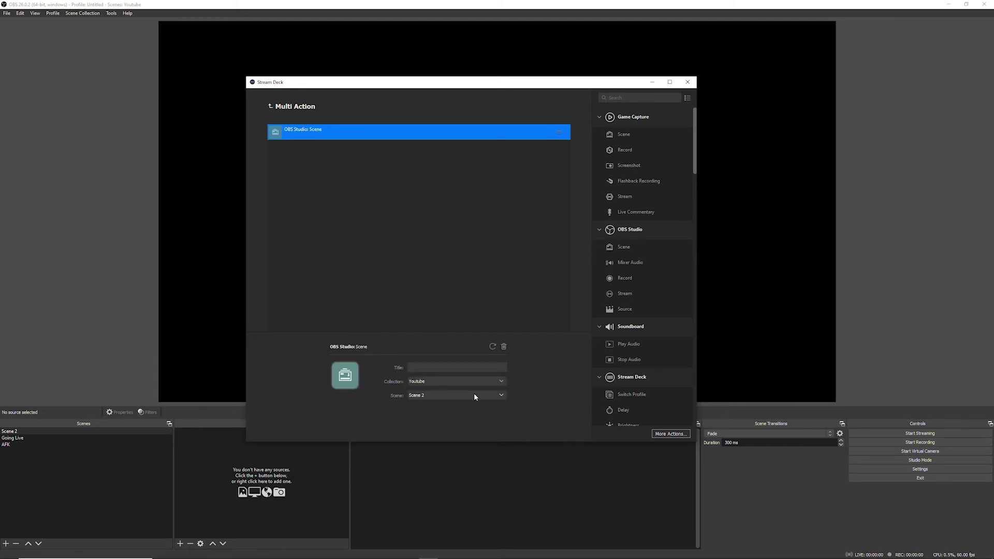
left_click(502, 394)
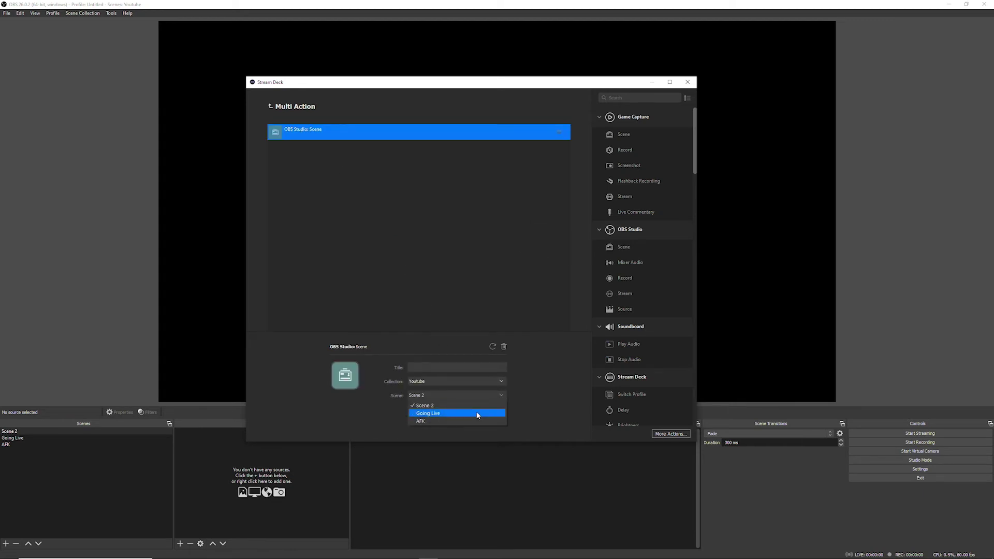
left_click(439, 416)
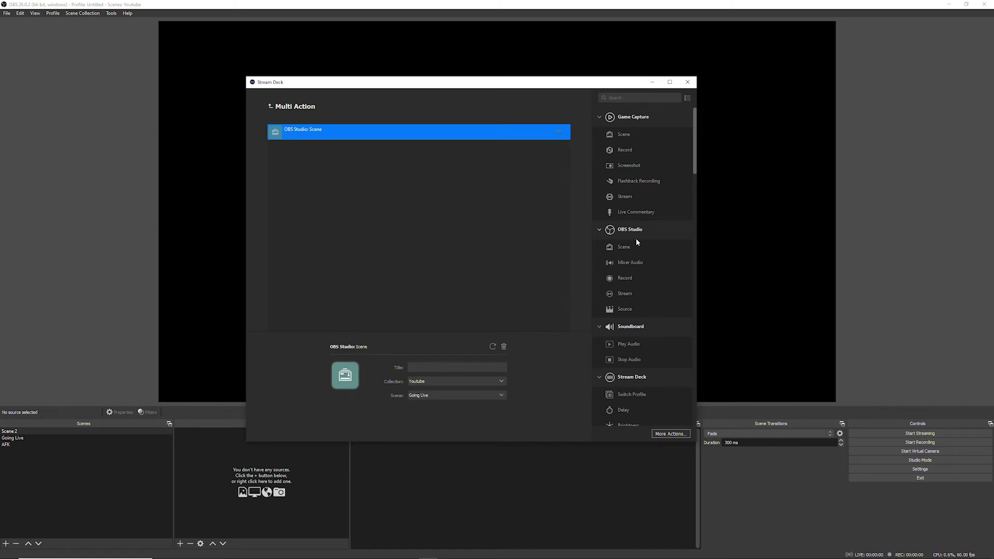
scroll(637, 241, "down", 1)
scroll(637, 242, "down", 1)
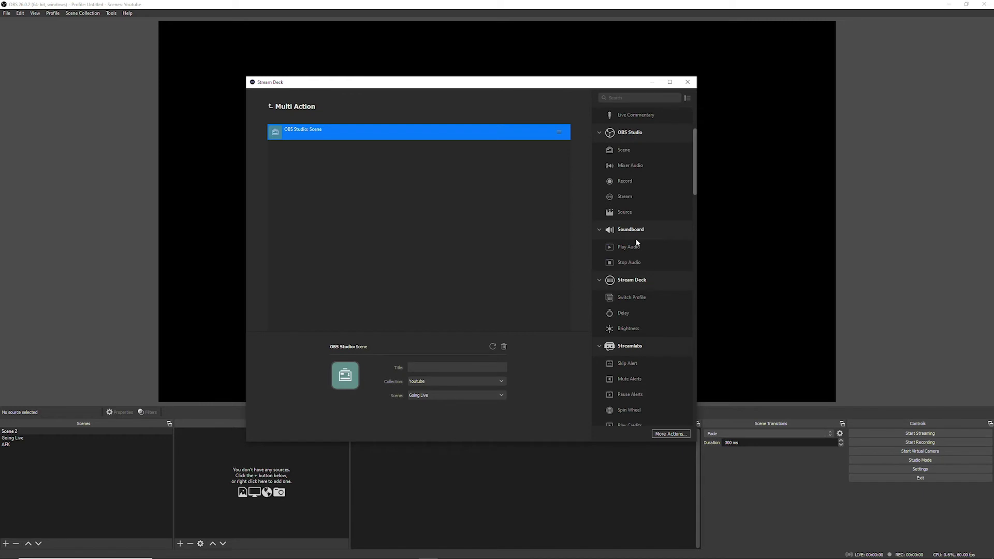
left_click_drag(623, 312, 372, 234)
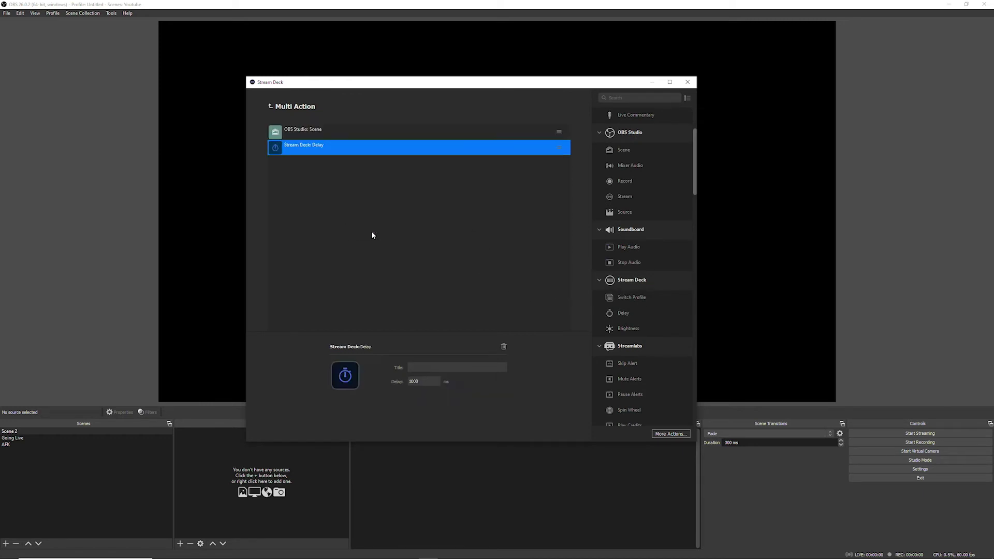
Step: Set the first delay to 5000 ms and add an OBS start-streaming step
double_click(413, 381)
type("50")
left_click_drag(624, 200, 418, 232)
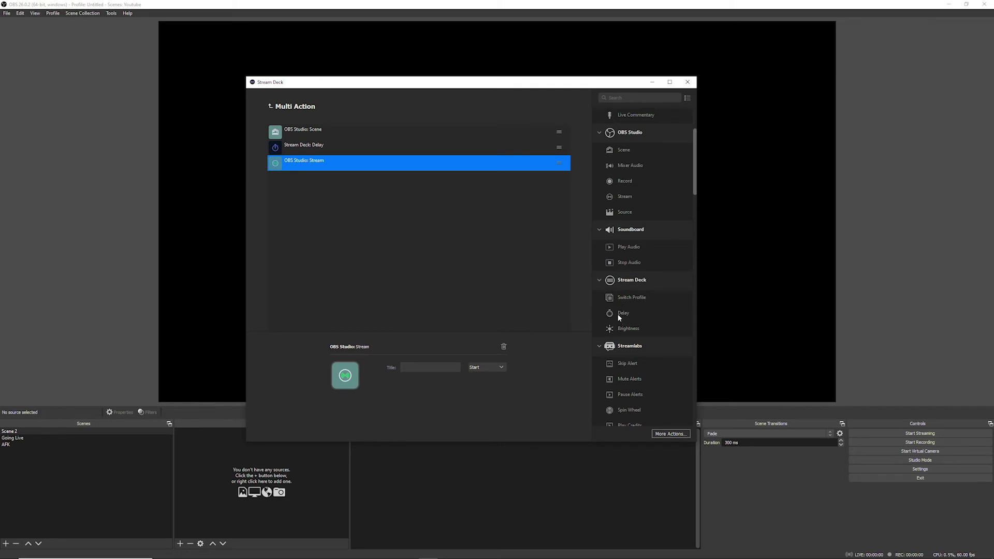
Step: Add a second 10000 ms delay and review each step's settings
left_click_drag(620, 316, 382, 247)
double_click(412, 382)
type("10000")
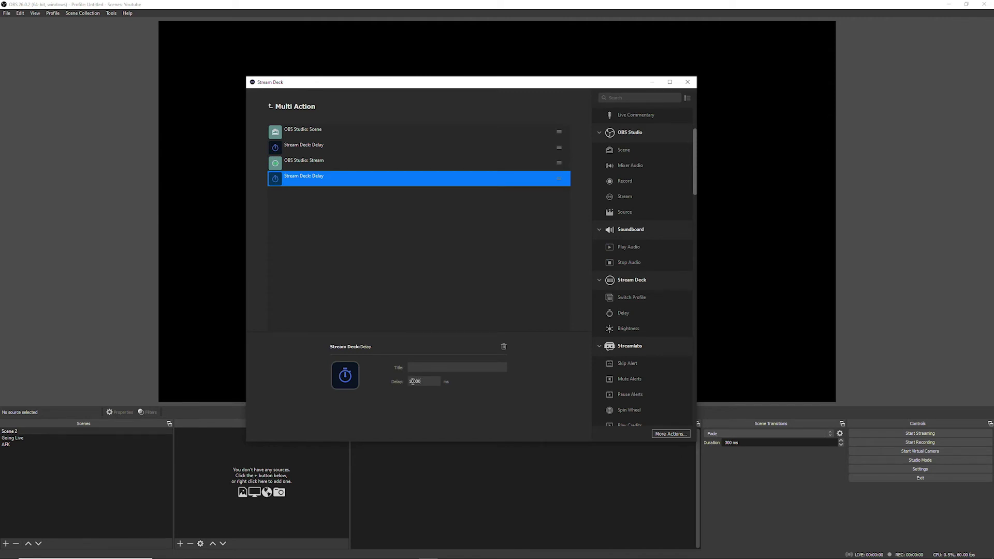
left_click(314, 149)
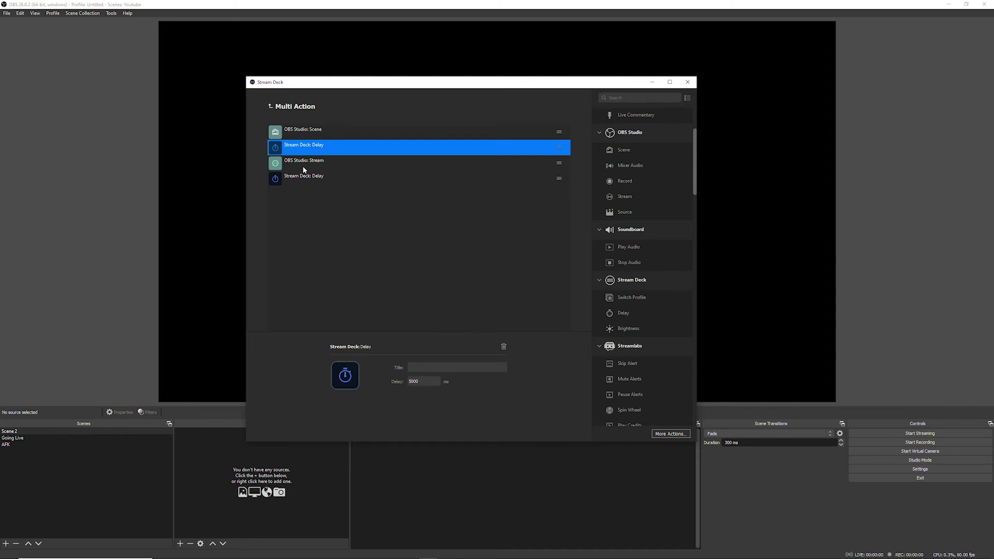
left_click(303, 169)
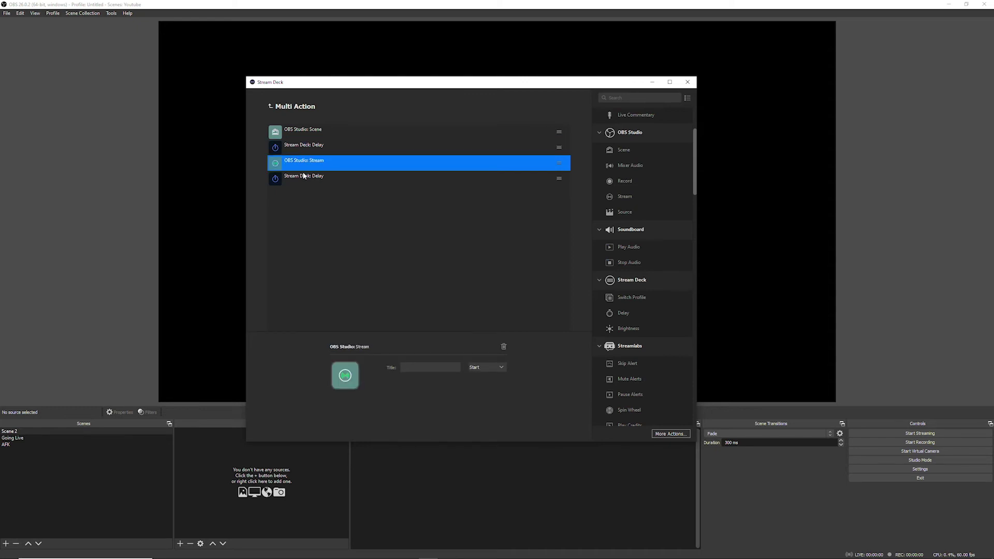
left_click(301, 180)
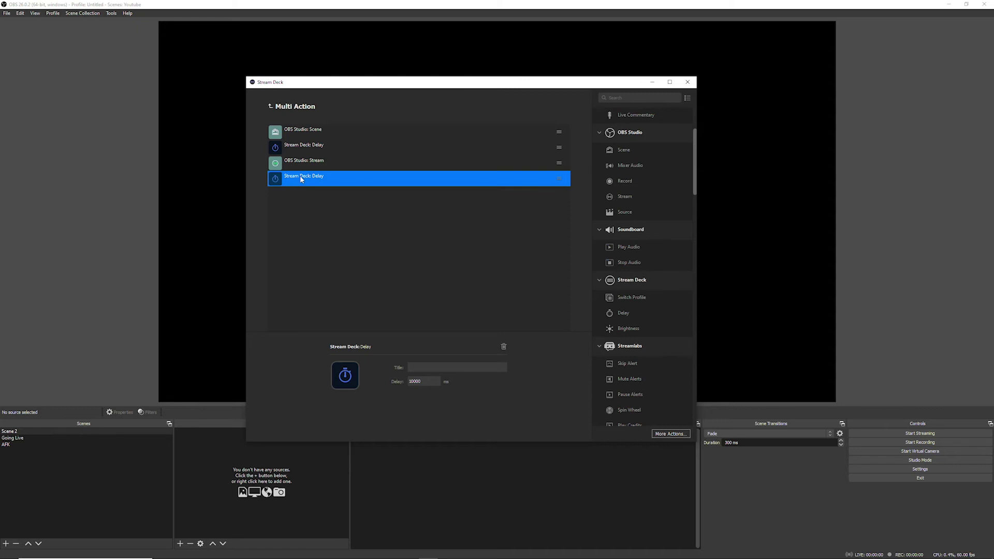
scroll(645, 317, "down", 6)
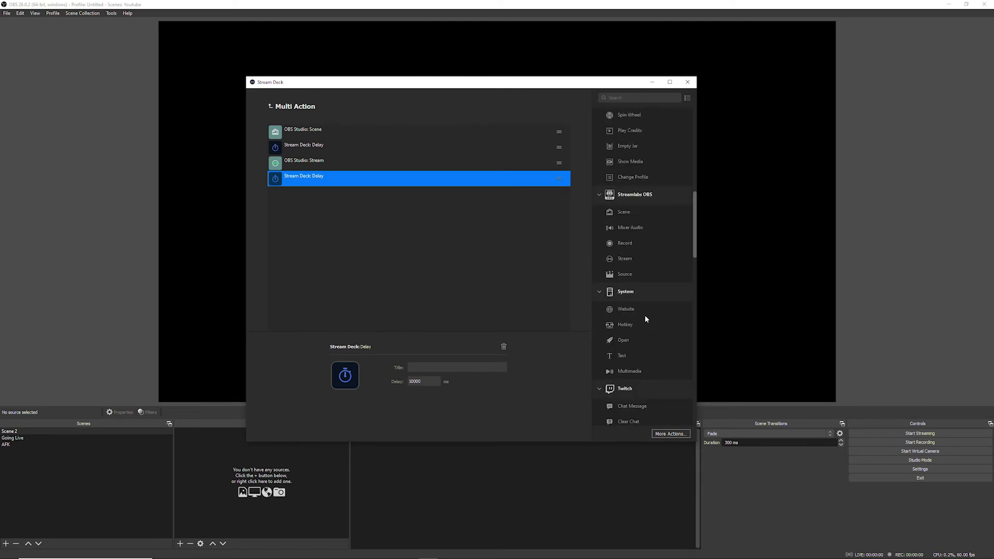
scroll(645, 316, "down", 3)
Step: Append a 90-second Twitch Play Ad to the multi action and return to the key grid
left_click_drag(618, 340, 379, 241)
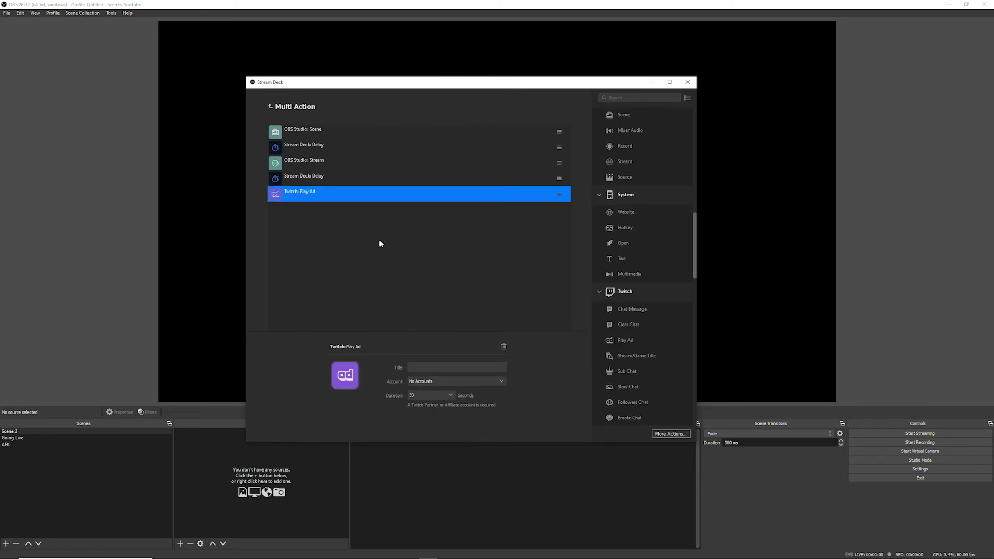
left_click(451, 395)
left_click(427, 422)
left_click(270, 106)
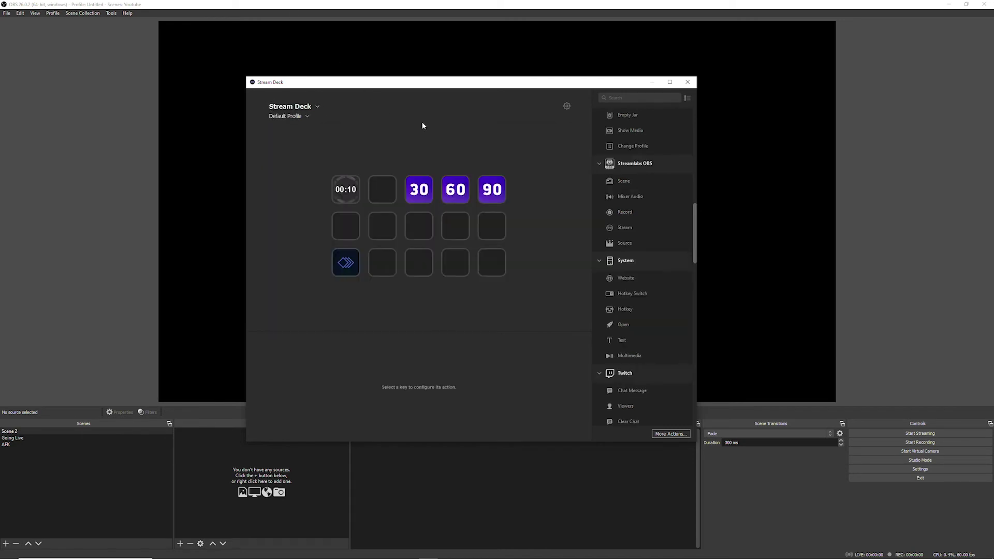
left_click_drag(440, 90, 709, 75)
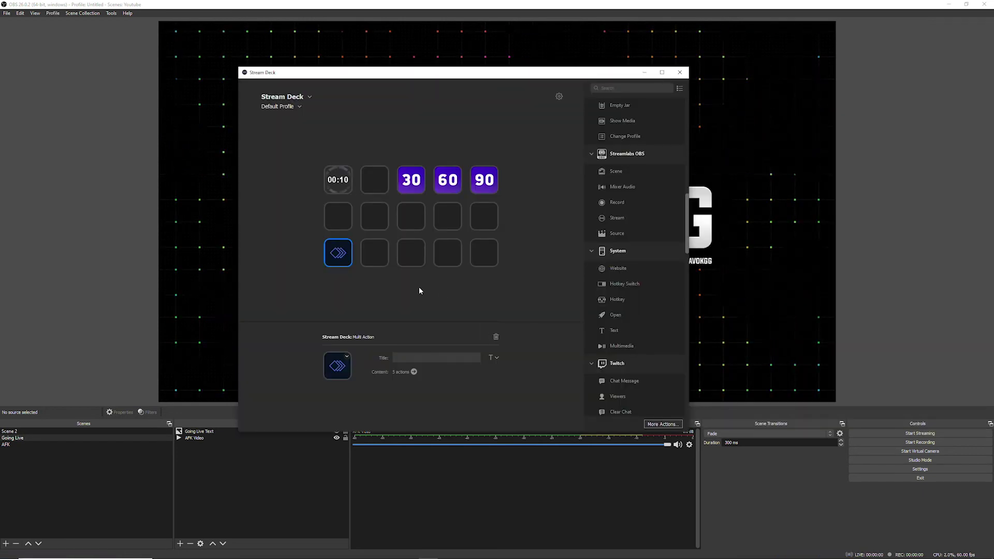
Step: Set the bottom-left multi-action key's icon from the GO LIVE.png file
left_click(346, 356)
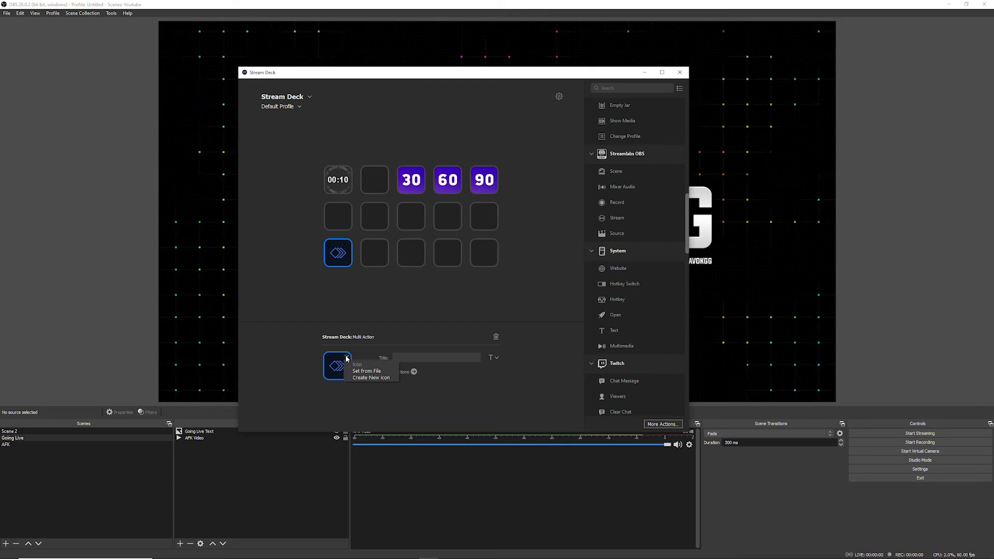
left_click(365, 371)
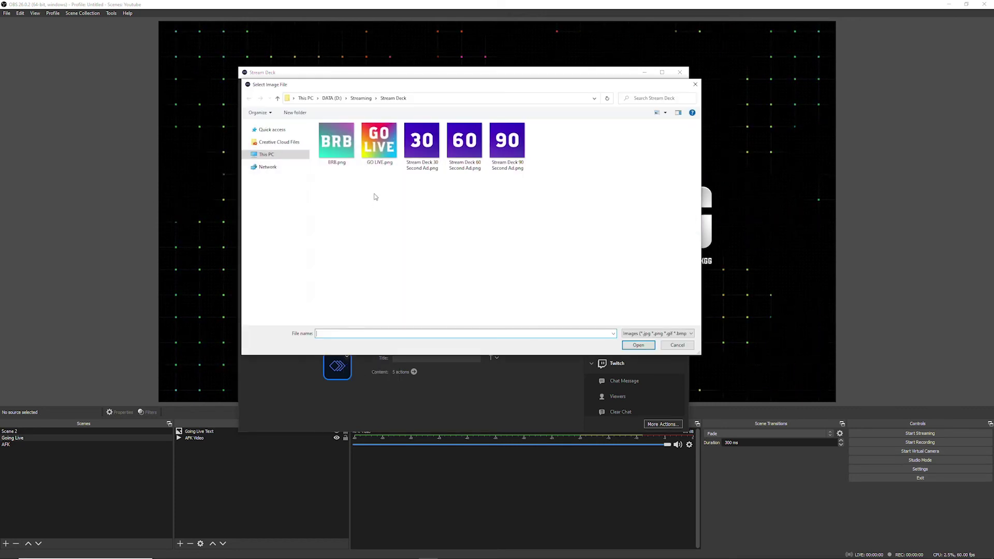
left_click(382, 151)
left_click(637, 346)
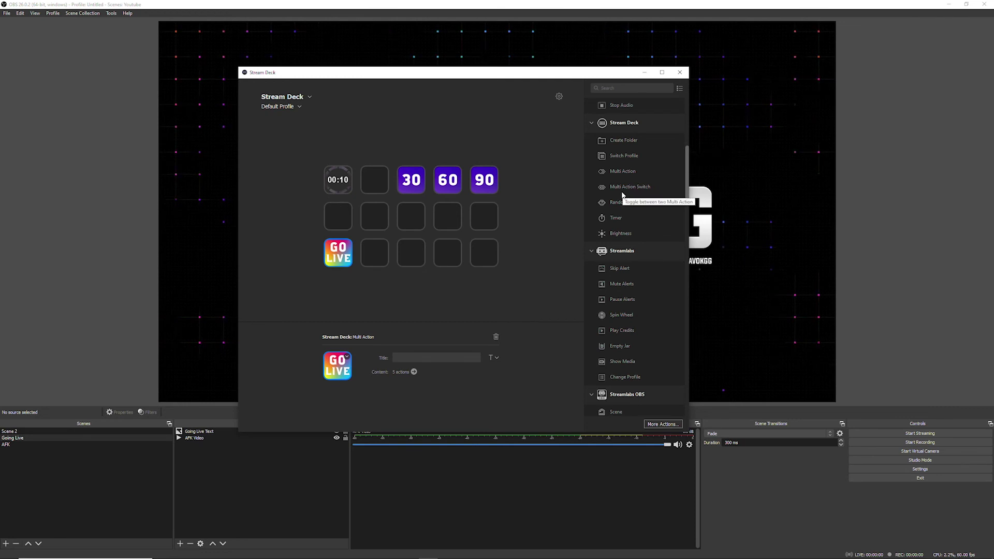
Step: Create a Multi Action on the bottom-right key with an OBS scene switch to AFK
left_click_drag(629, 177, 487, 255)
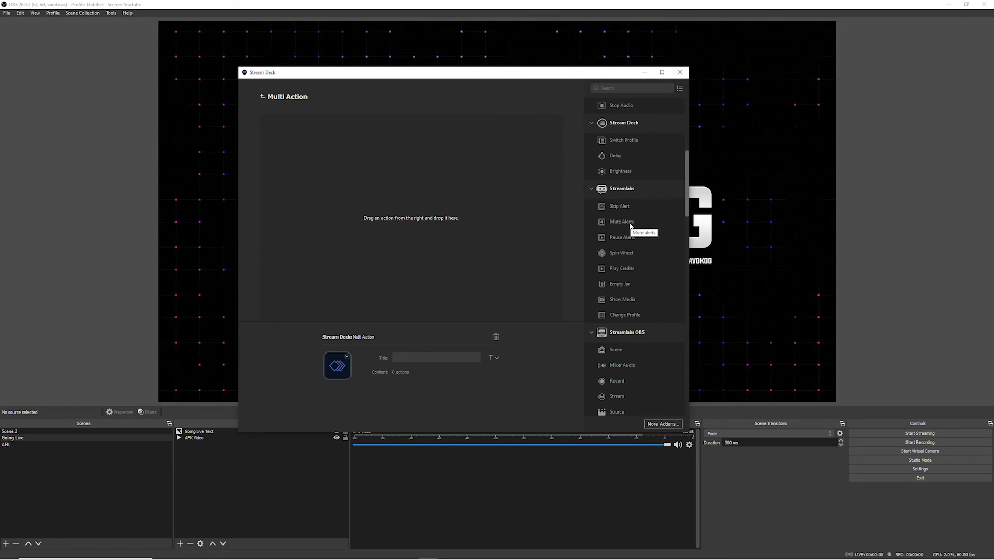
scroll(630, 225, "up", 3)
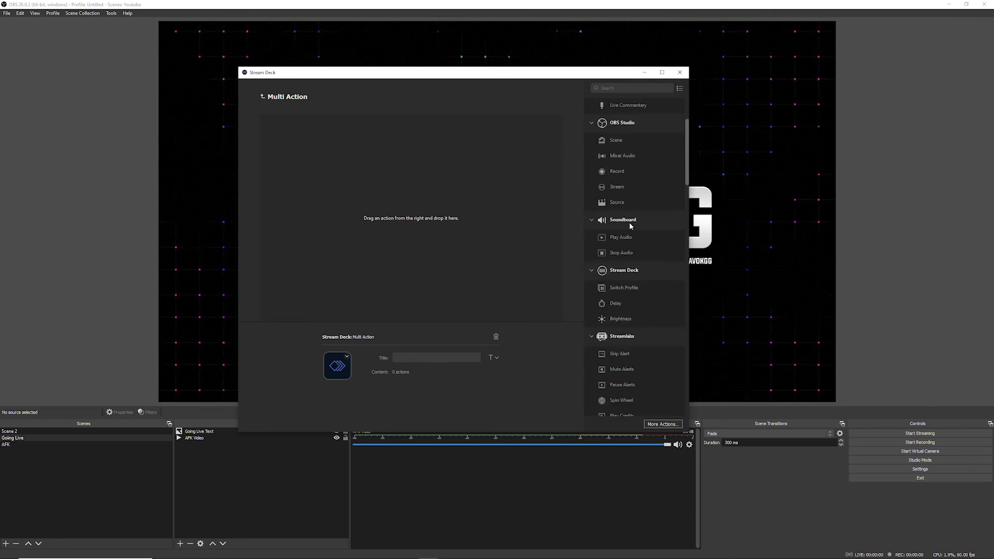
left_click_drag(624, 143, 447, 168)
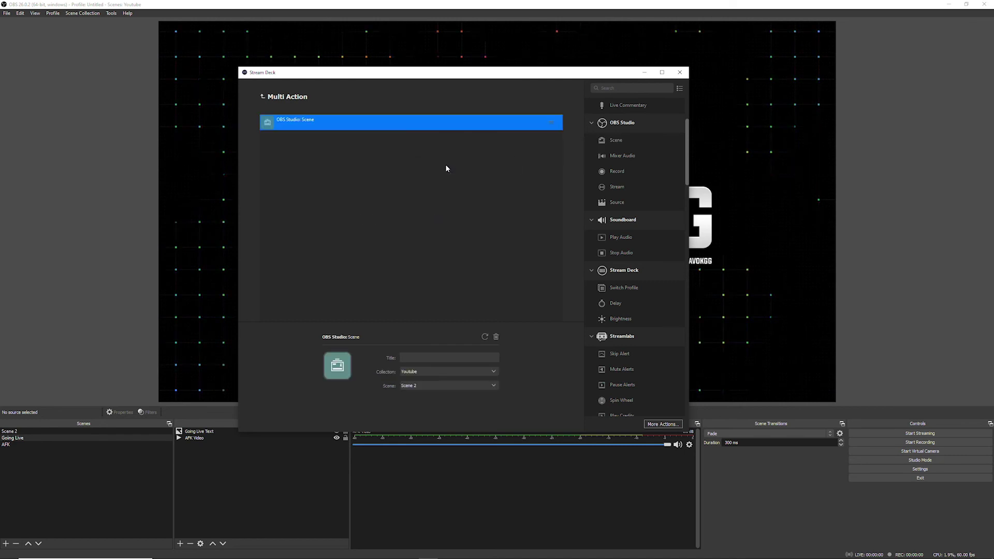
left_click(477, 384)
left_click(455, 410)
Step: Add a 3000 ms delay and a 90-second Twitch Play Ad to the sequence
left_click_drag(613, 303, 399, 212)
left_click_drag(401, 369, 409, 367)
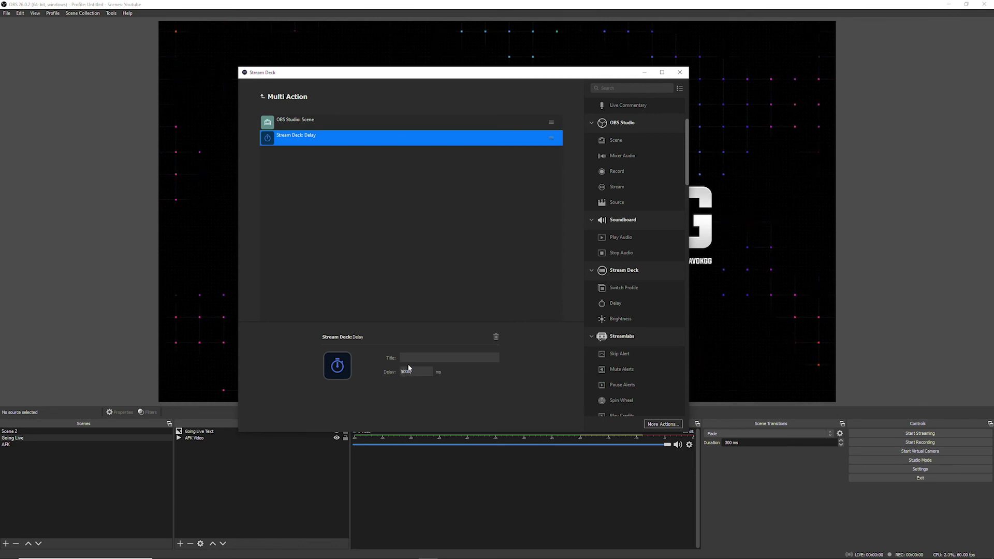
scroll(613, 228, "down", 8)
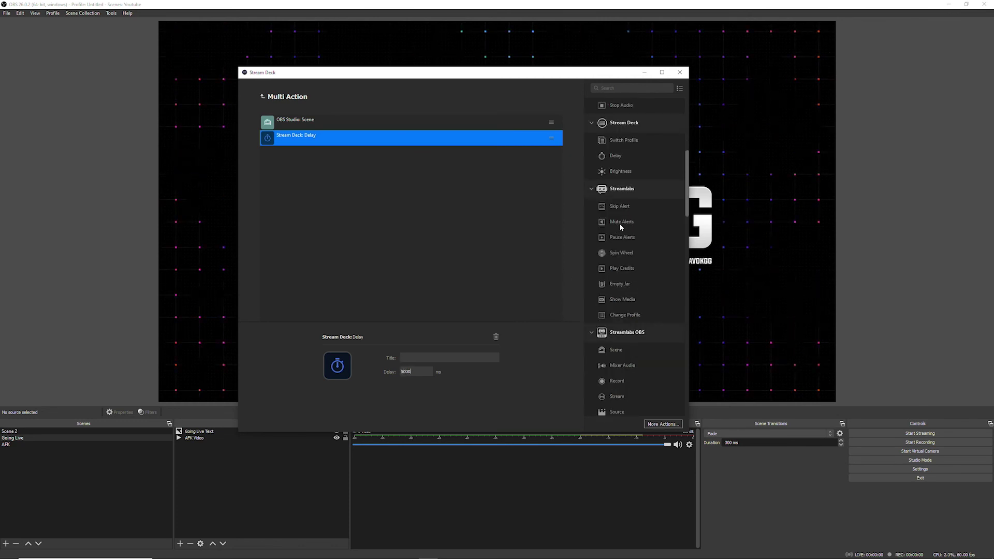
left_click_drag(616, 332, 443, 313)
left_click(443, 387)
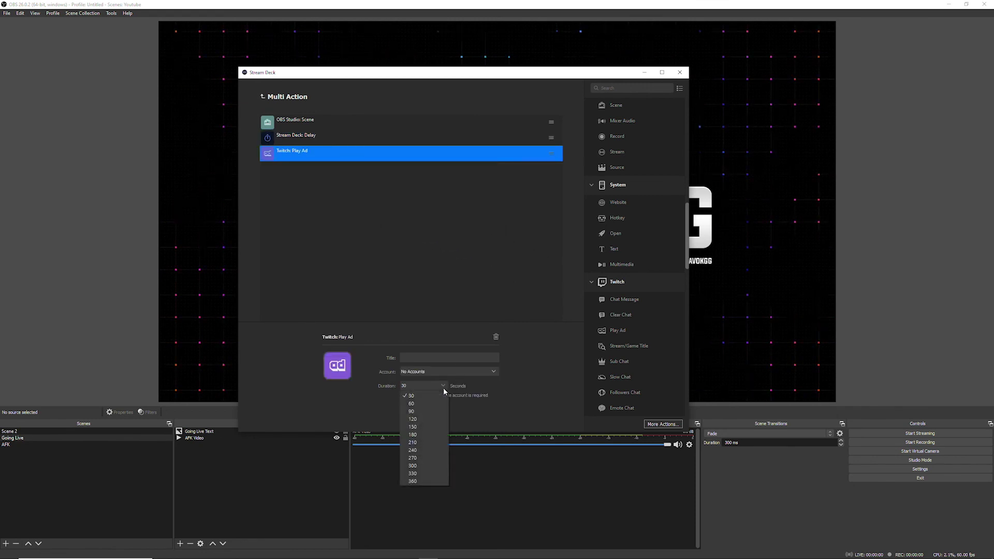
left_click(431, 413)
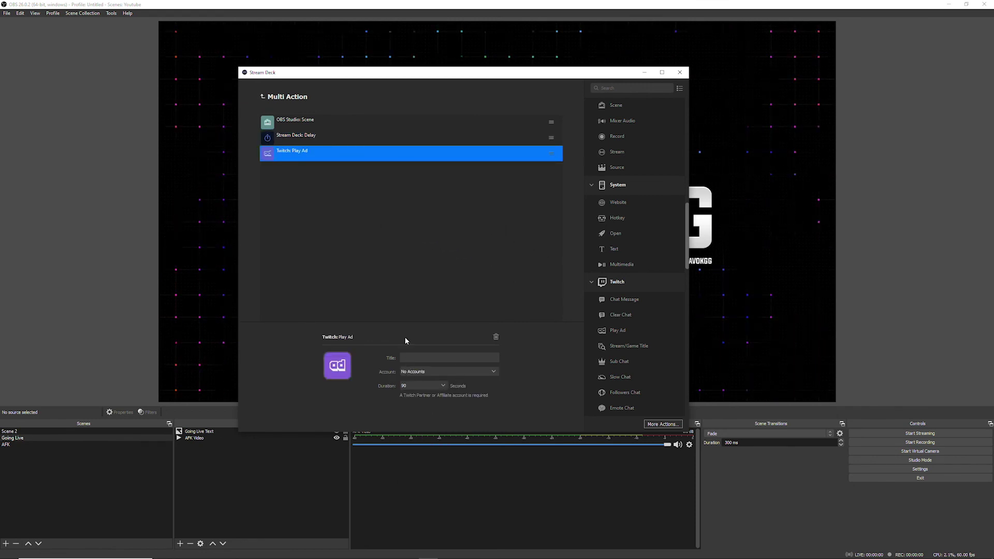
left_click_drag(464, 84, 777, 53)
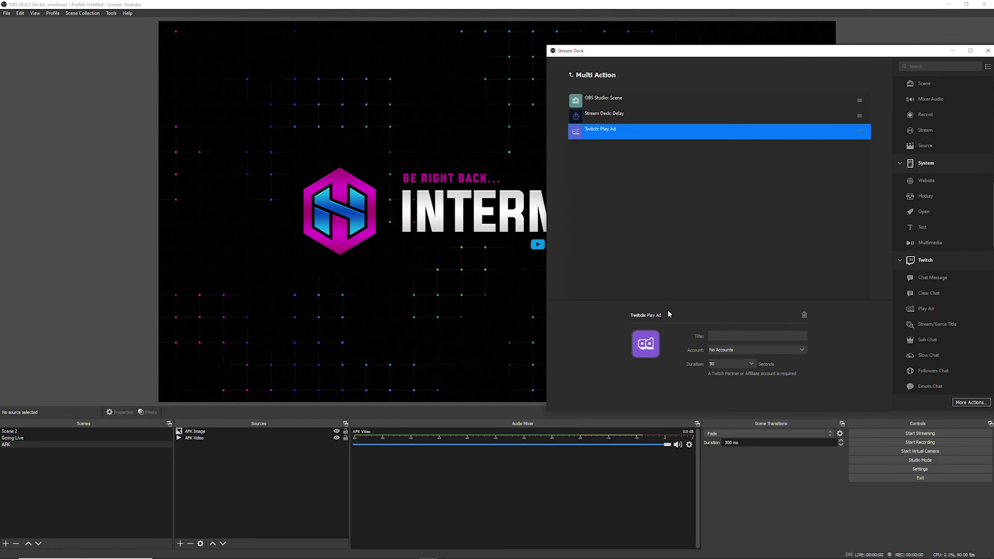
Step: Set BRB.png from the Stream Deck folder as the bottom-right multi-action key's icon
left_click_drag(688, 63, 386, 69)
left_click(267, 91)
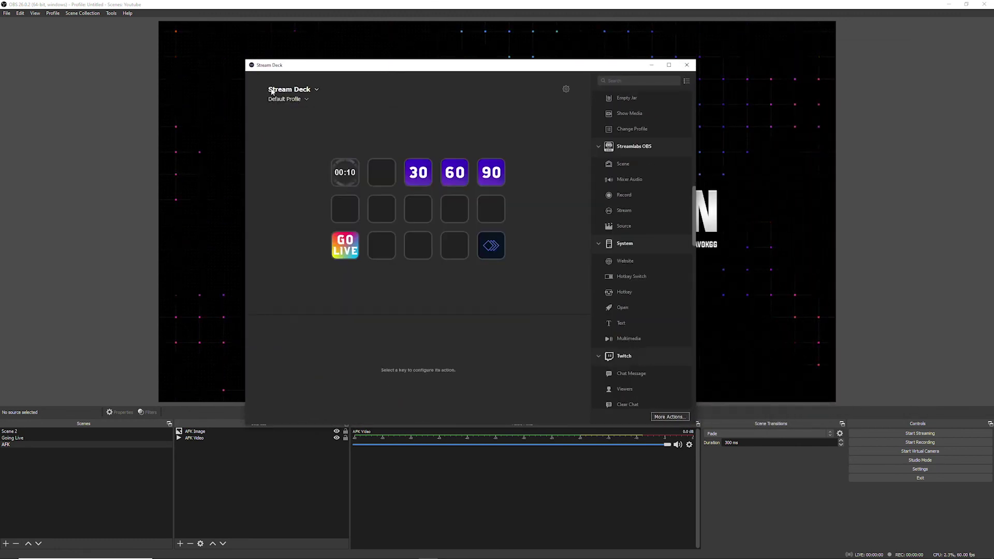
left_click(488, 246)
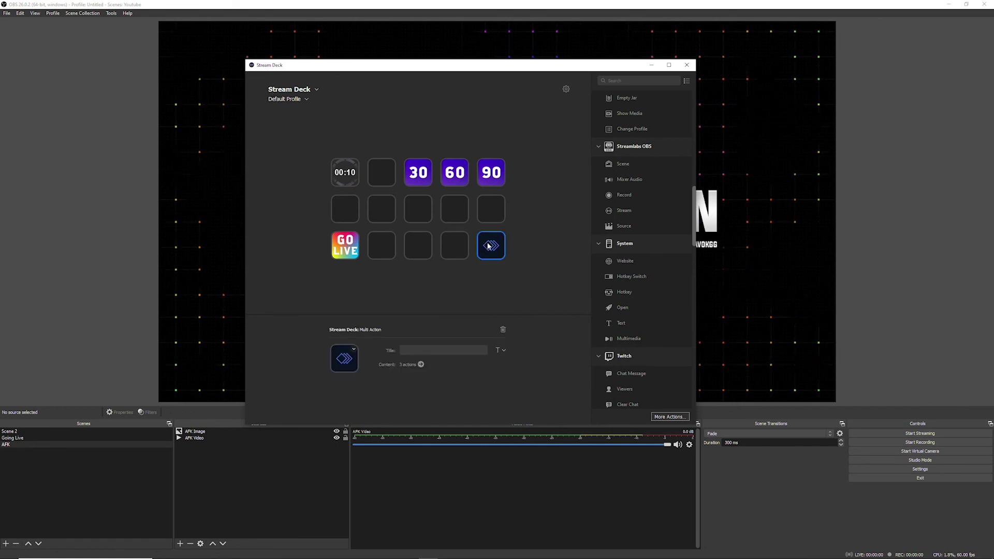
left_click(354, 350)
left_click(357, 363)
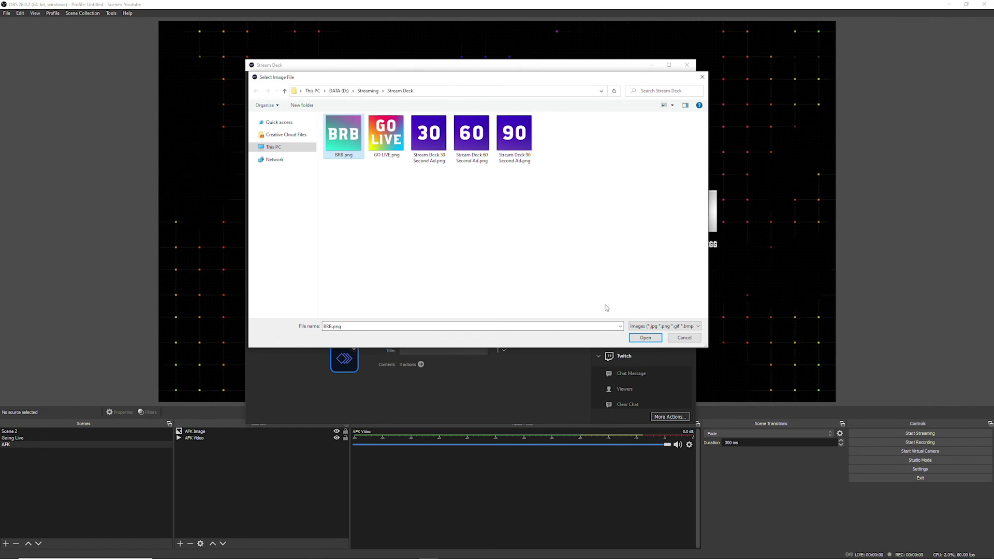
left_click(645, 337)
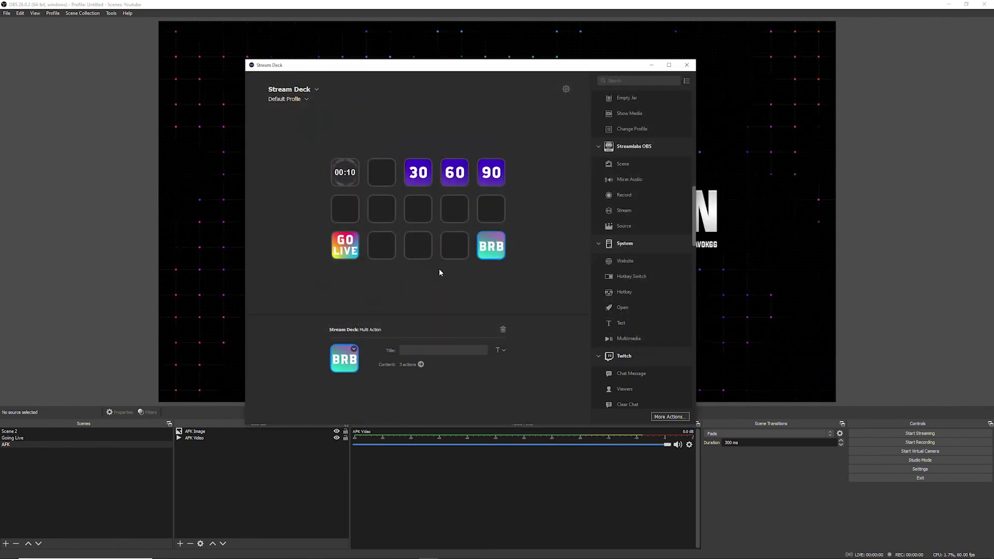